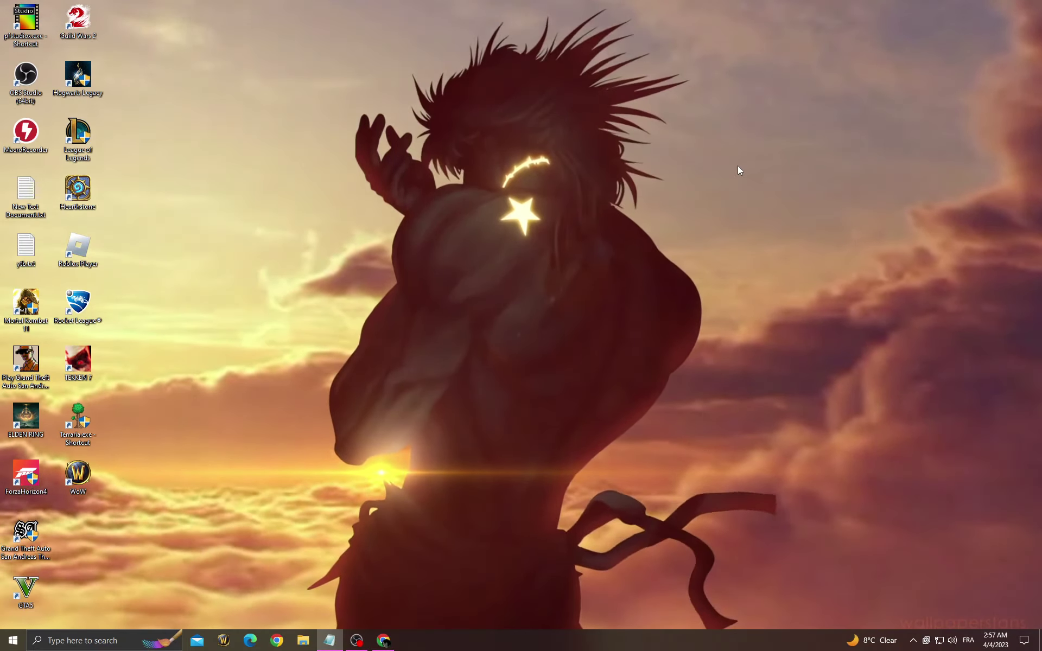
Step: Open Windows Update settings from taskbar search and run a fresh update check
left_click(122, 643)
type("vr")
key("BackSpace")
key("BackSpace")
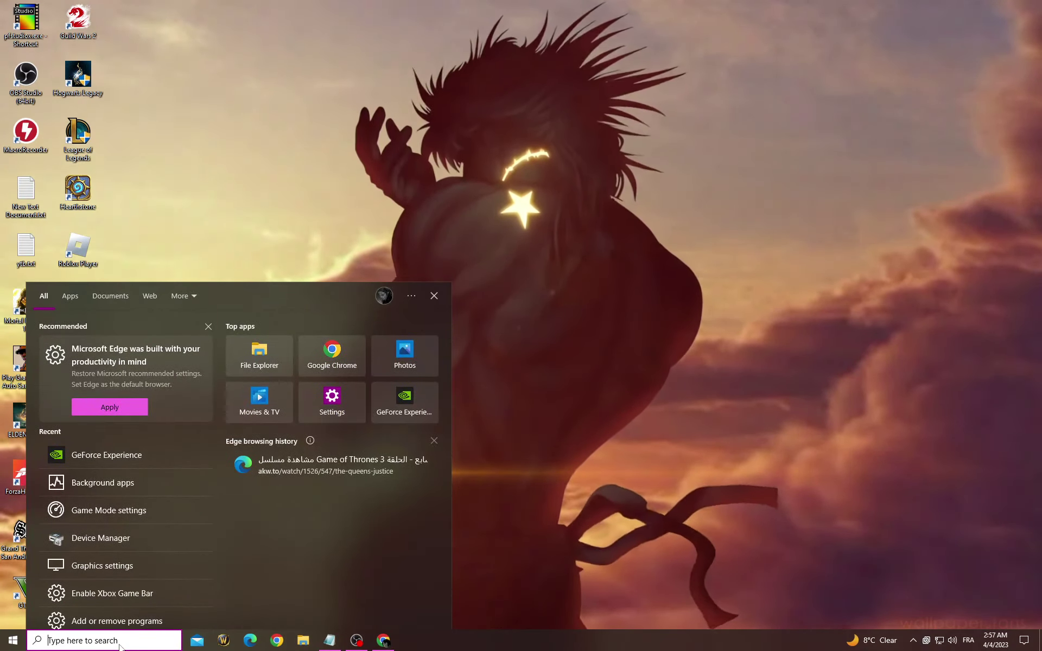
type("windows")
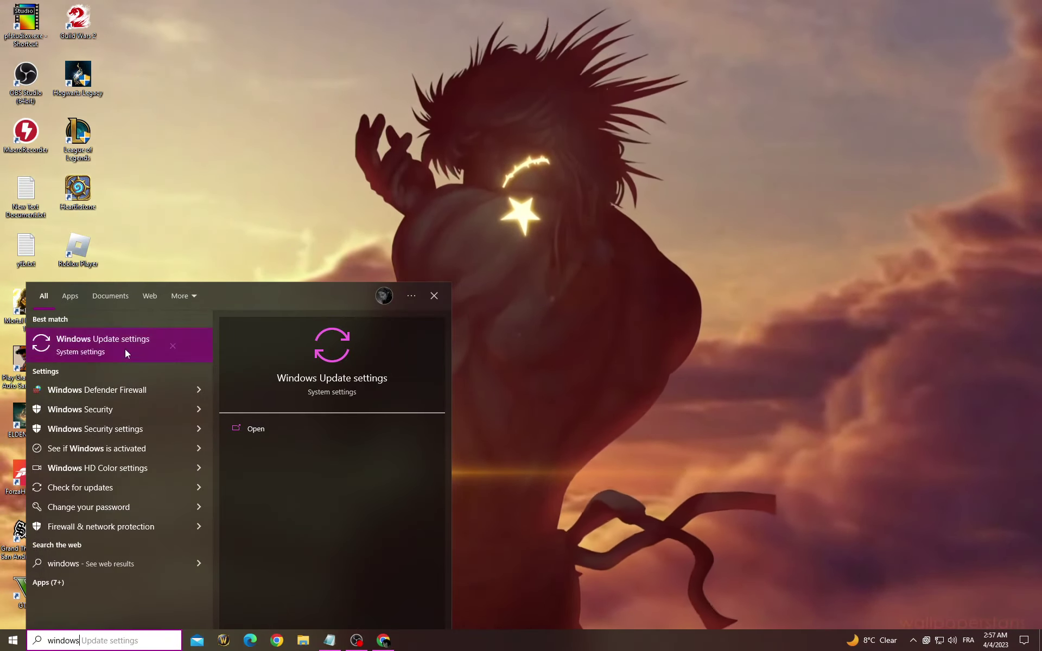
left_click(125, 350)
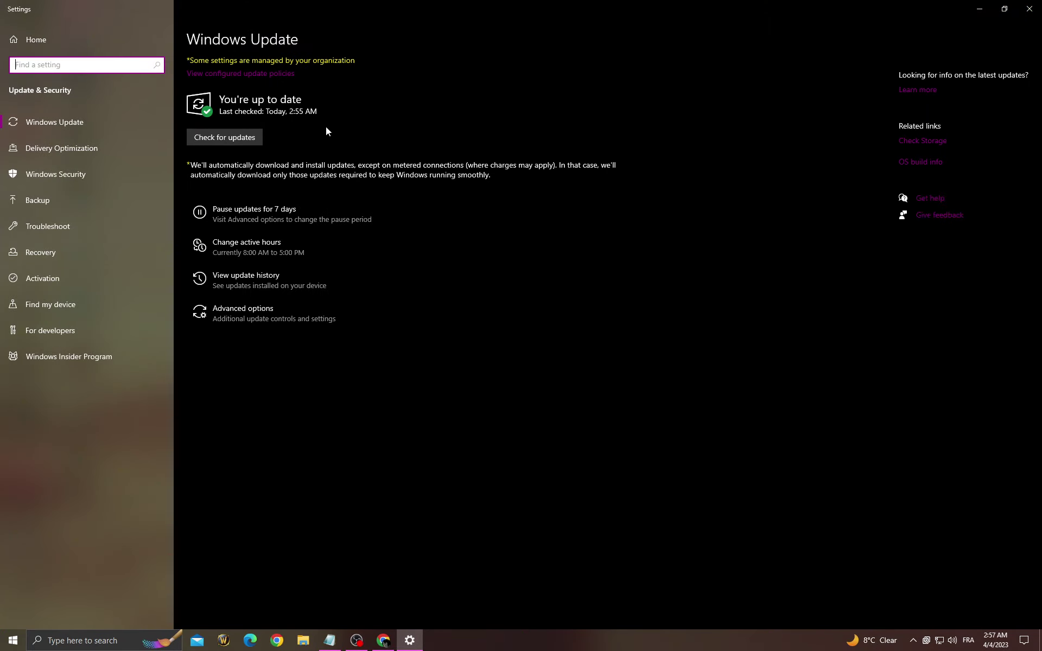
left_click(224, 137)
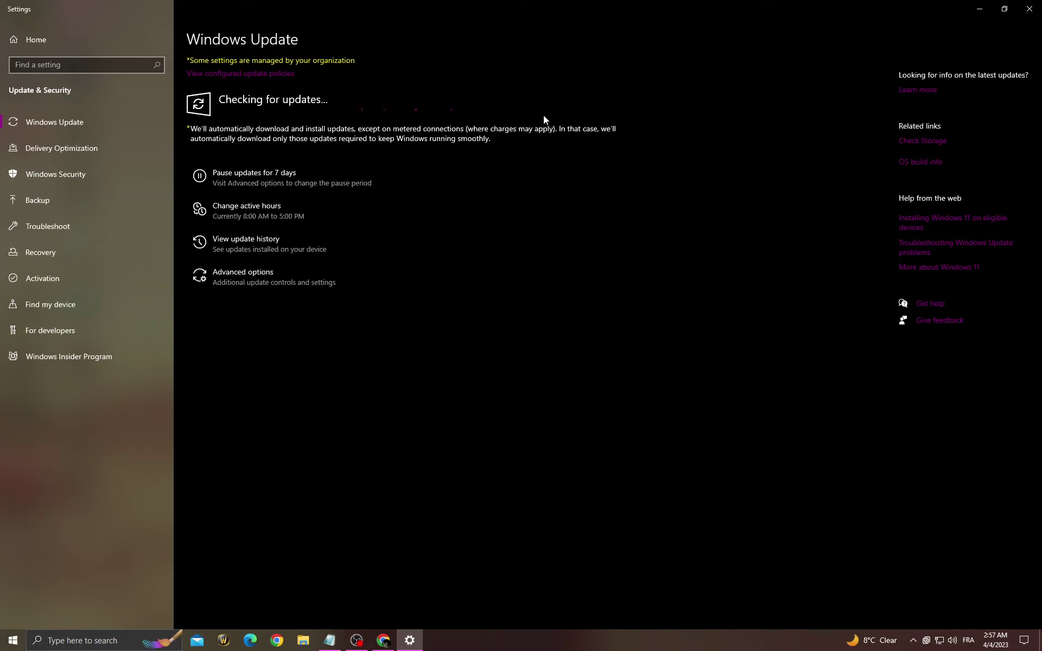
Step: Apply 'Adjust for best performance' in Performance Options, then close System Properties
left_click(1030, 9)
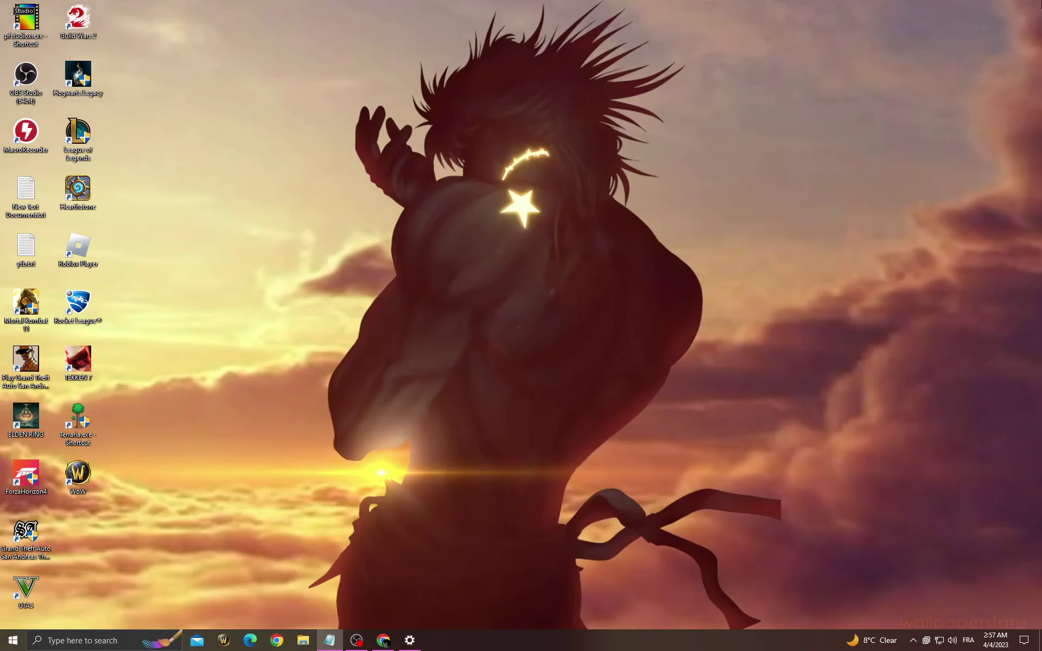
left_click(82, 641)
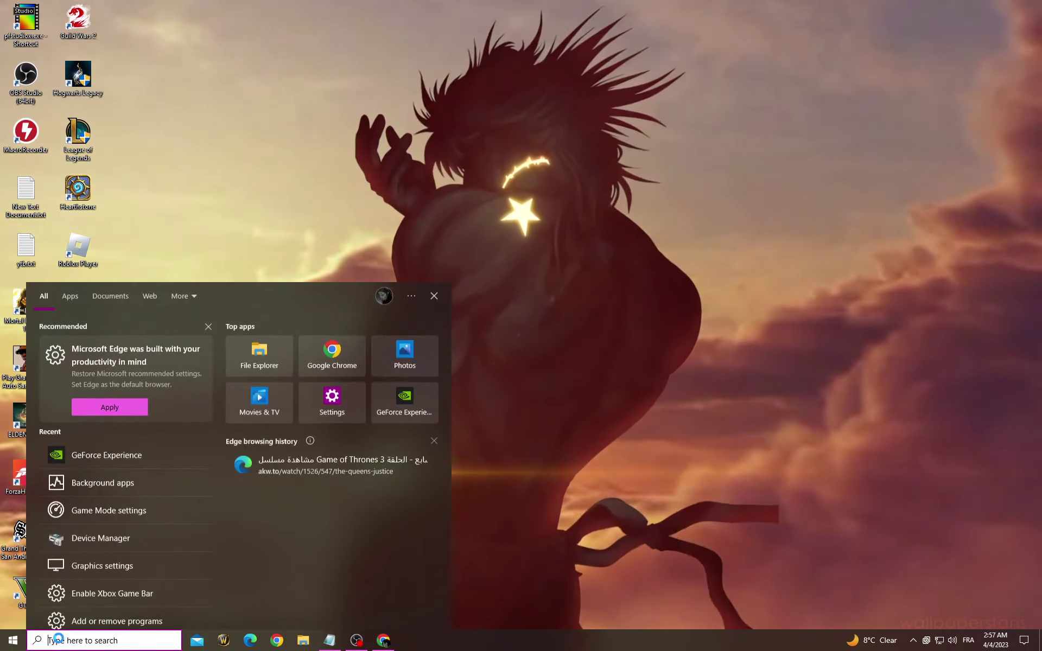
type("view")
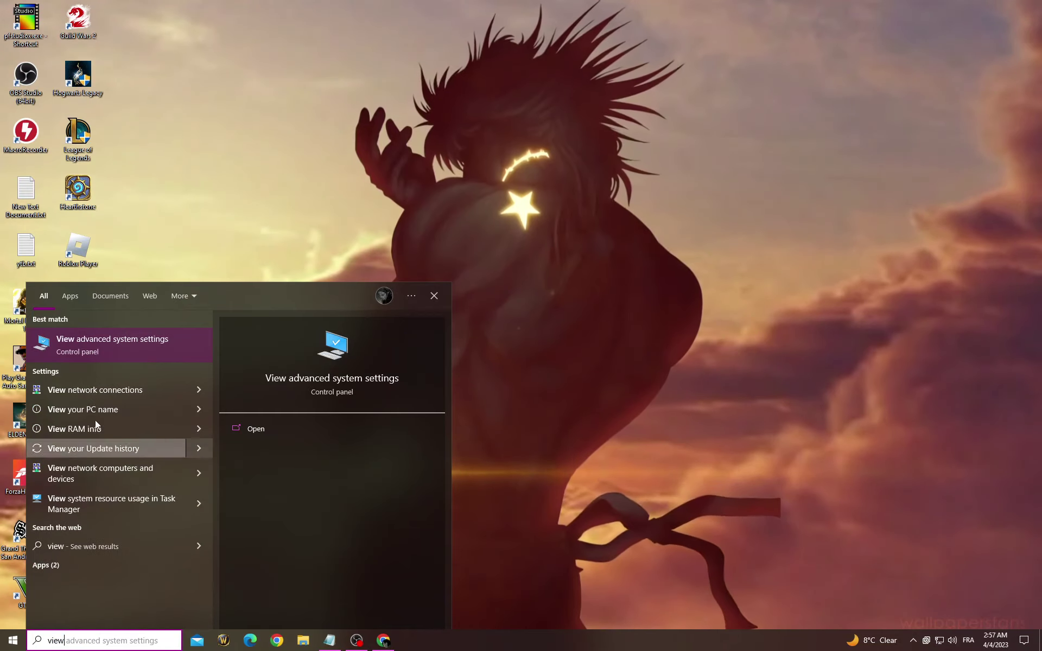
left_click(80, 337)
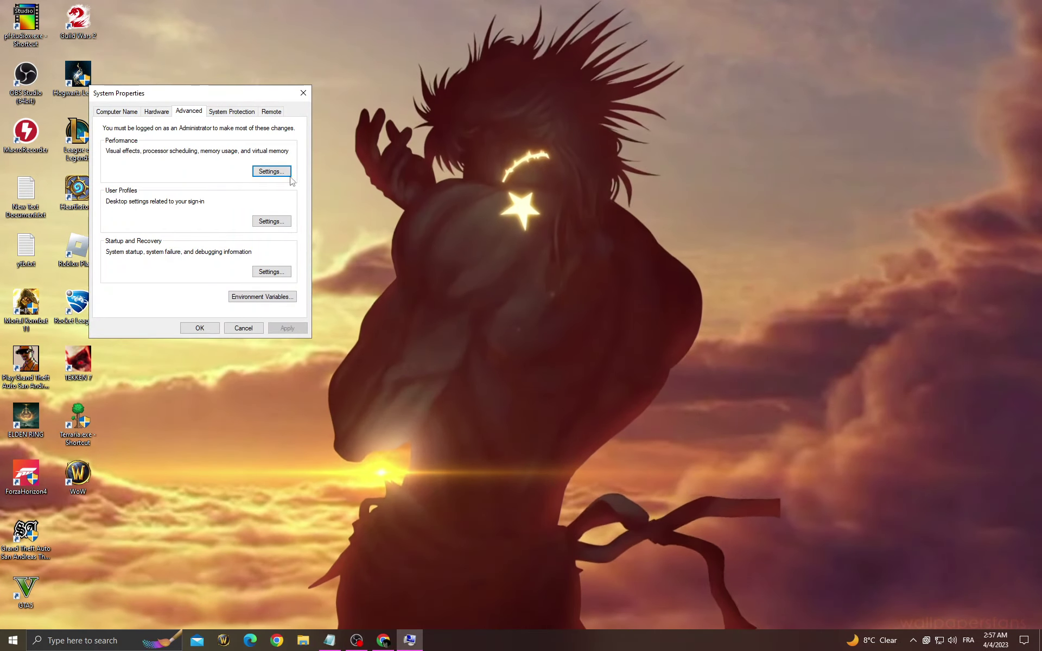
left_click(273, 169)
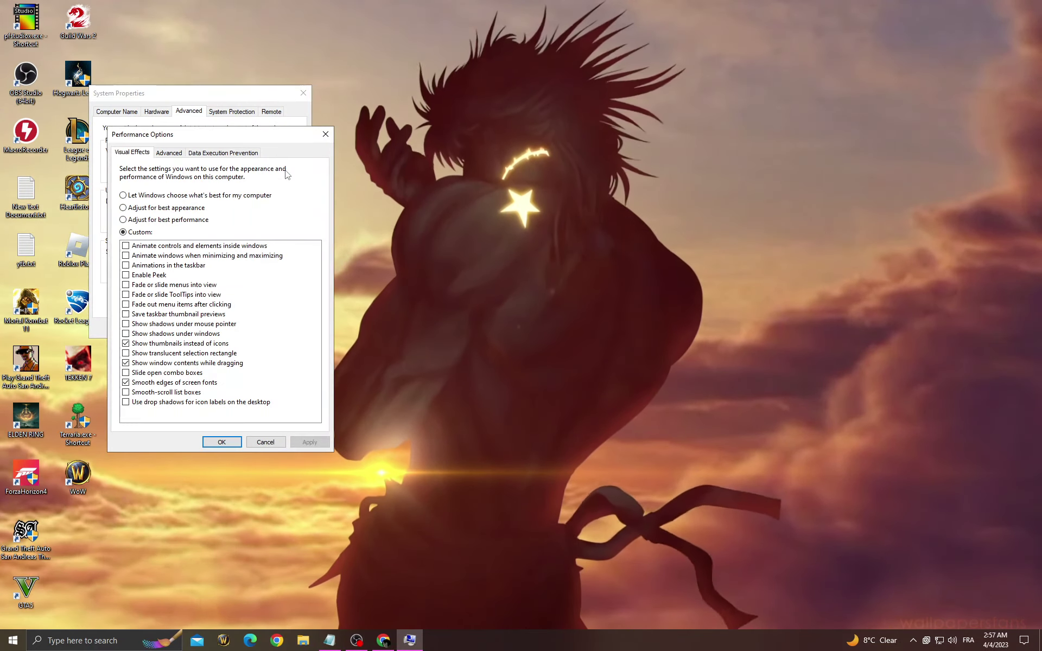
left_click(171, 220)
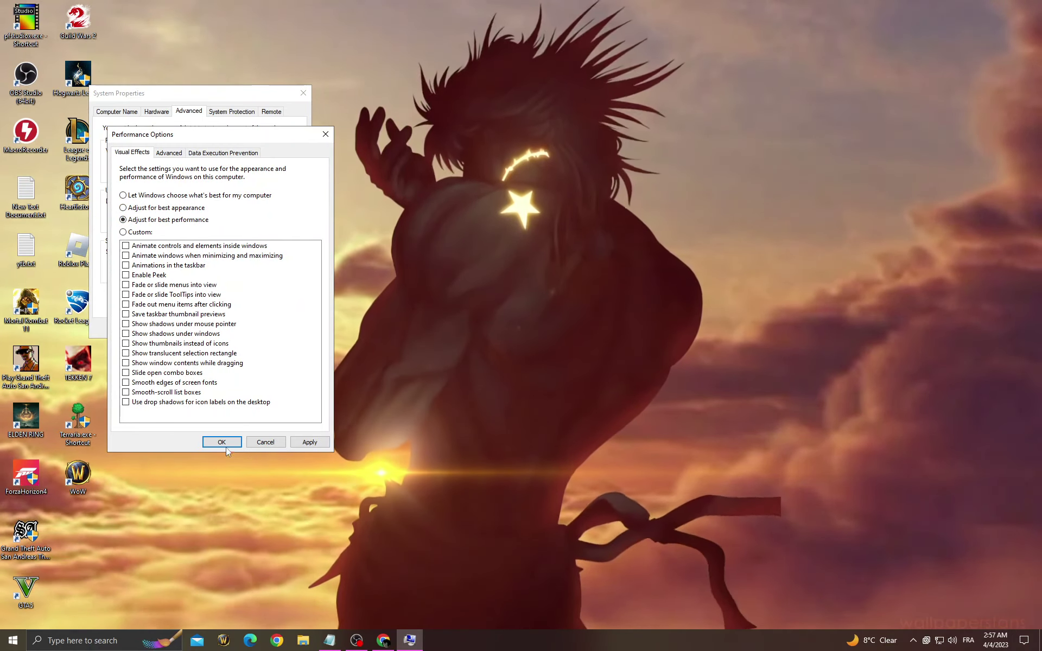
left_click(259, 446)
left_click(158, 326)
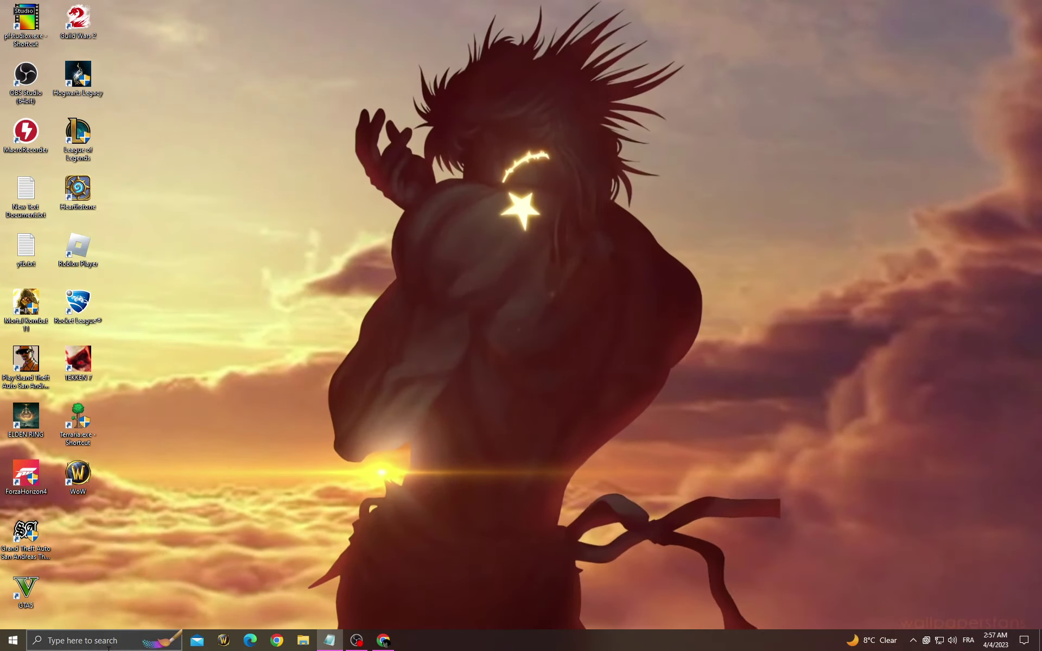
Step: Run a driver update check in GeForce Experience's Drivers tab and review the 531.41 details
left_click(82, 641)
type("ge")
left_click(149, 347)
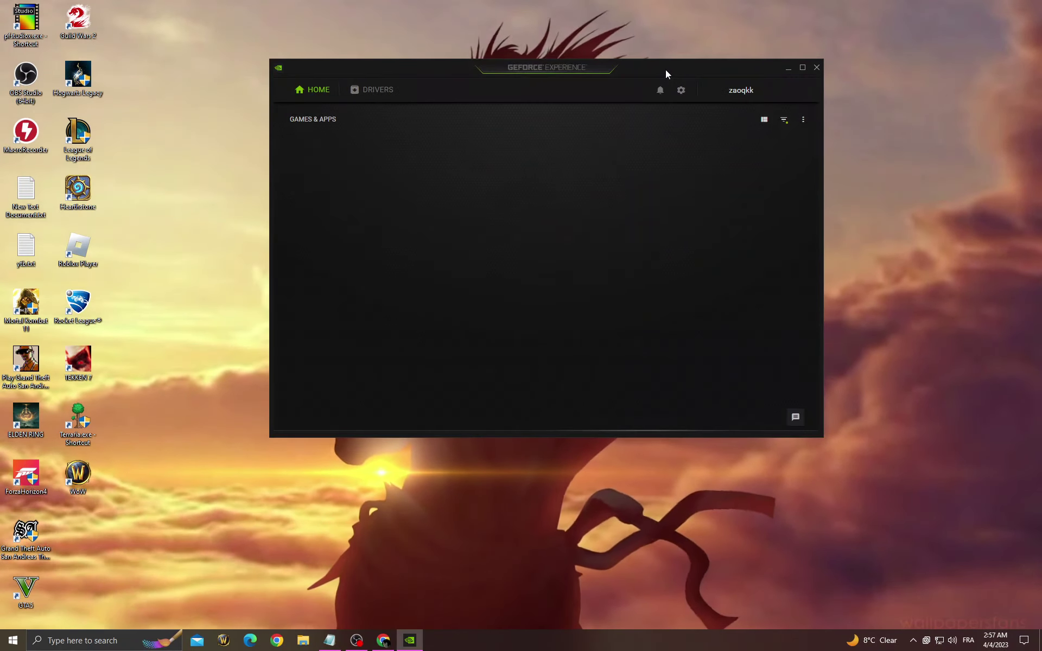
left_click(368, 95)
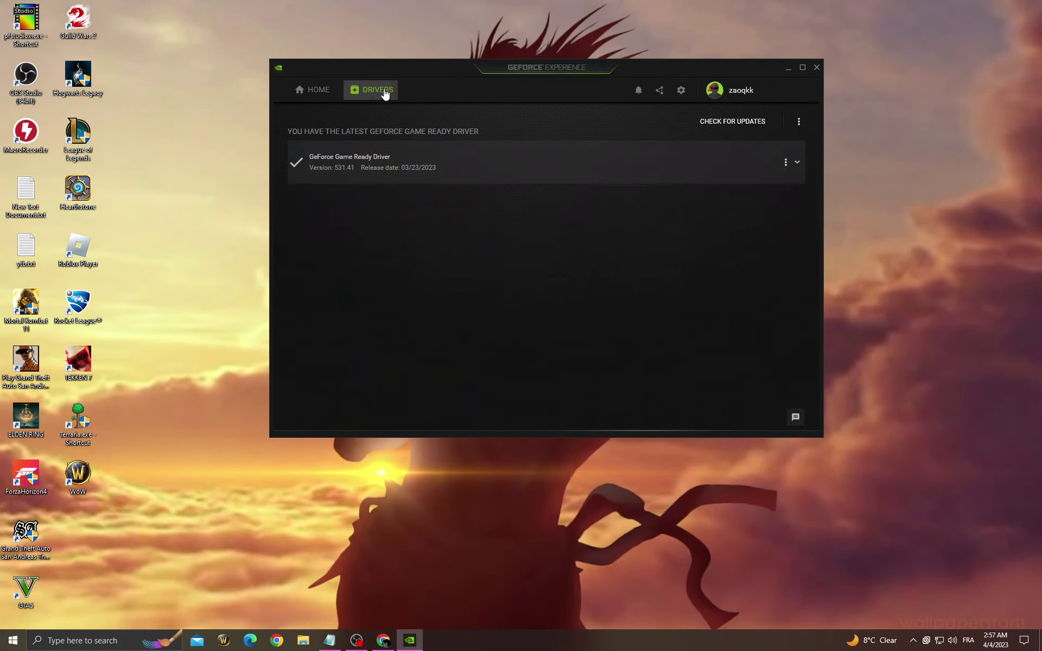
left_click(733, 122)
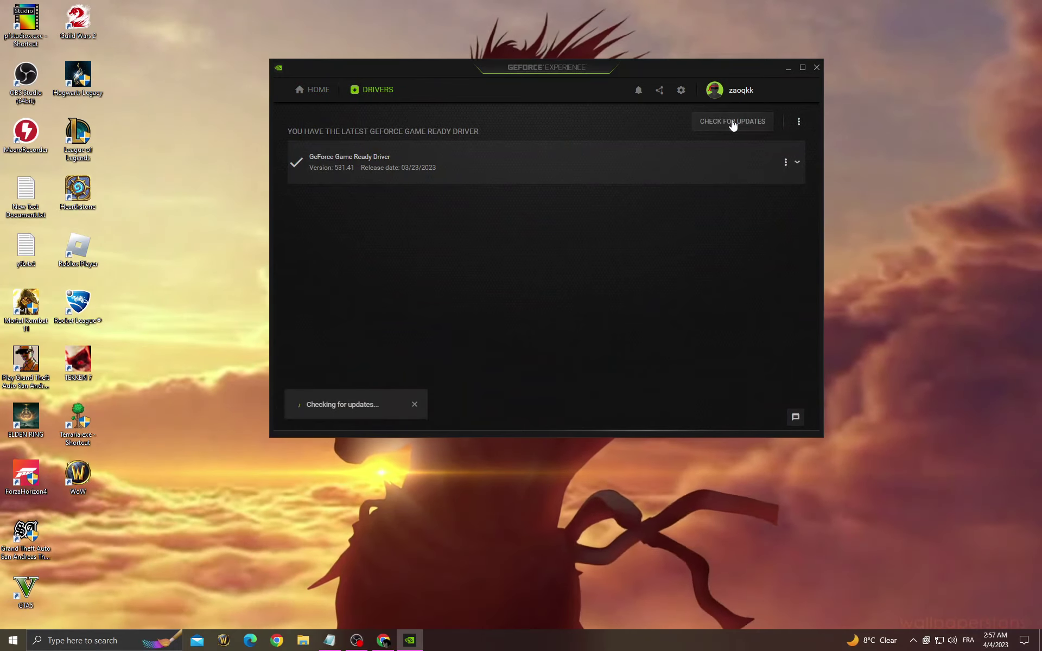
left_click(797, 160)
left_click(797, 164)
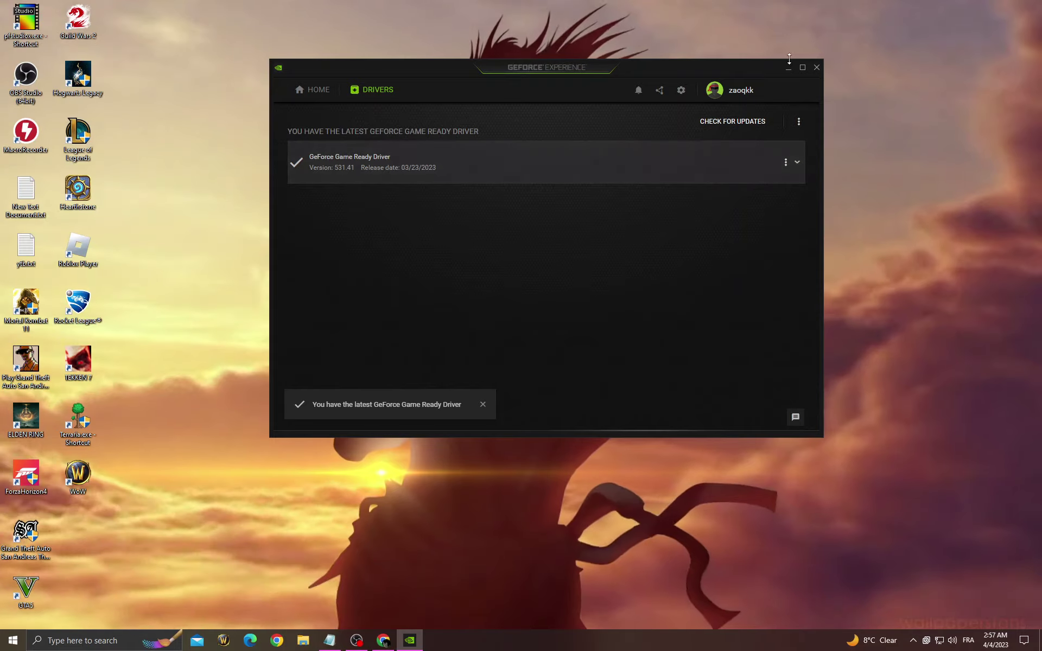
left_click(817, 67)
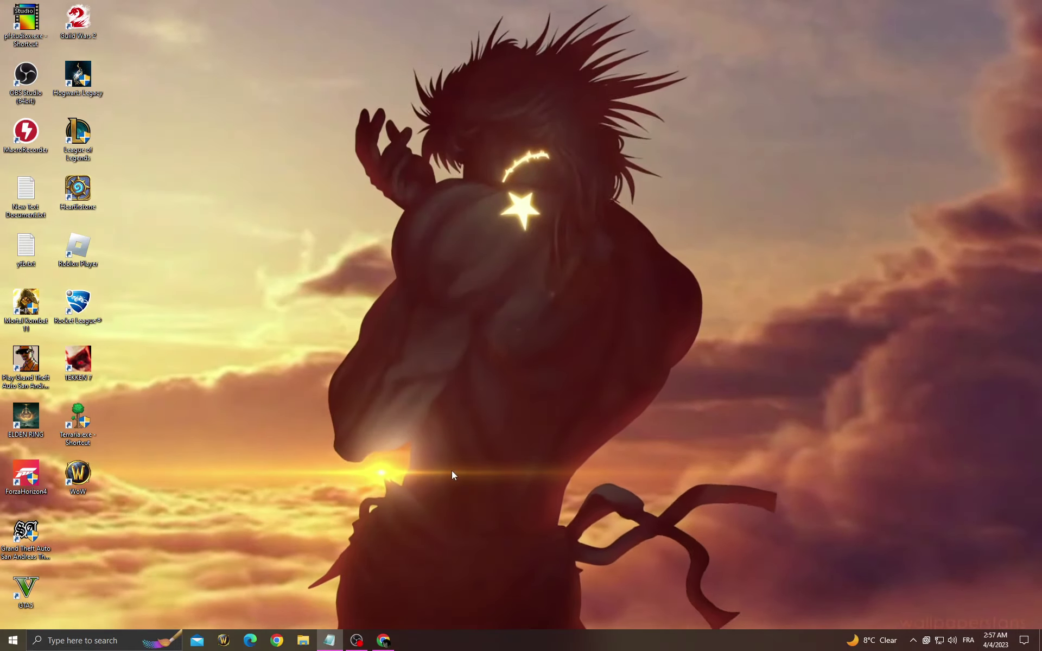